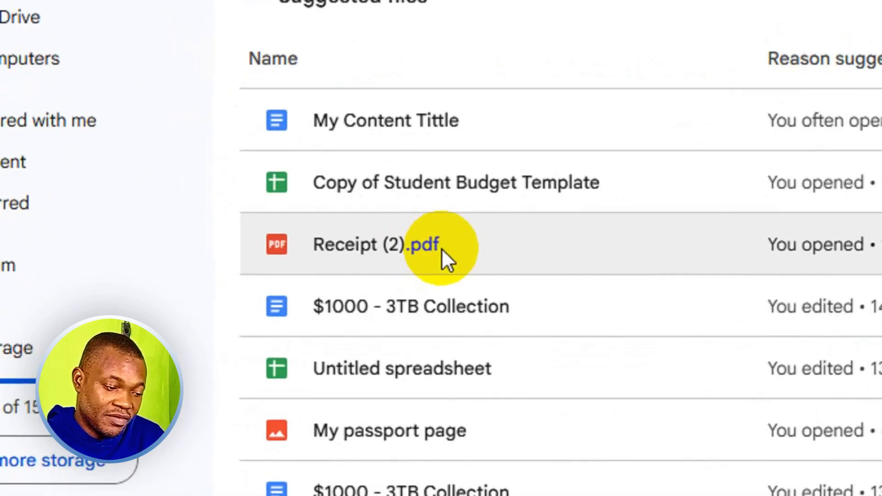
# Step: Open the file Receipt (2).pdf from Google Drive with Google Docs
pyautogui.moveTo(286, 242)
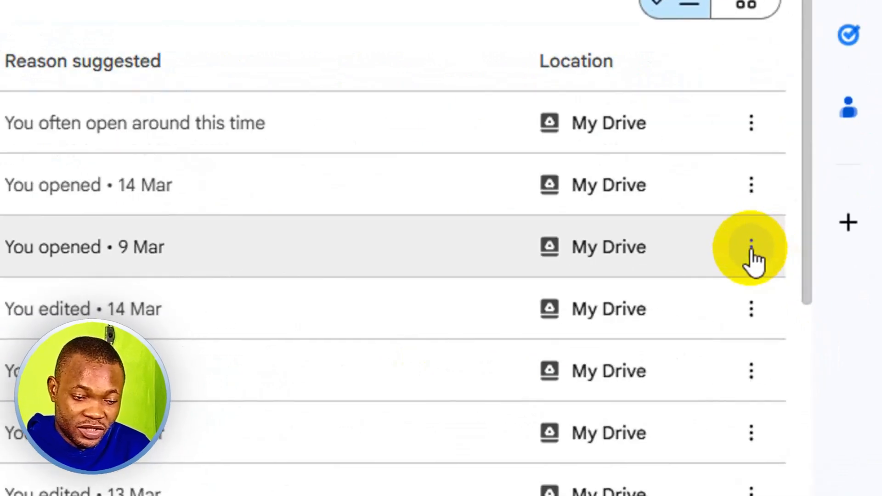
pyautogui.click(751, 248)
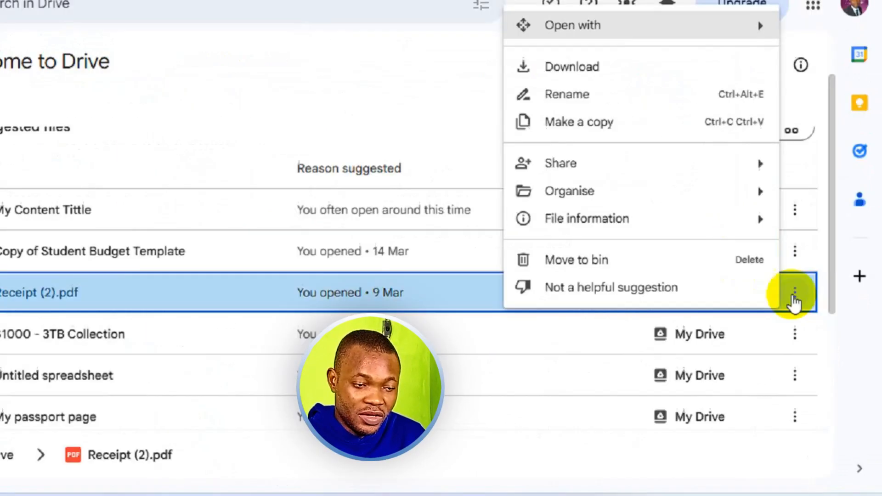
pyautogui.moveTo(663, 34)
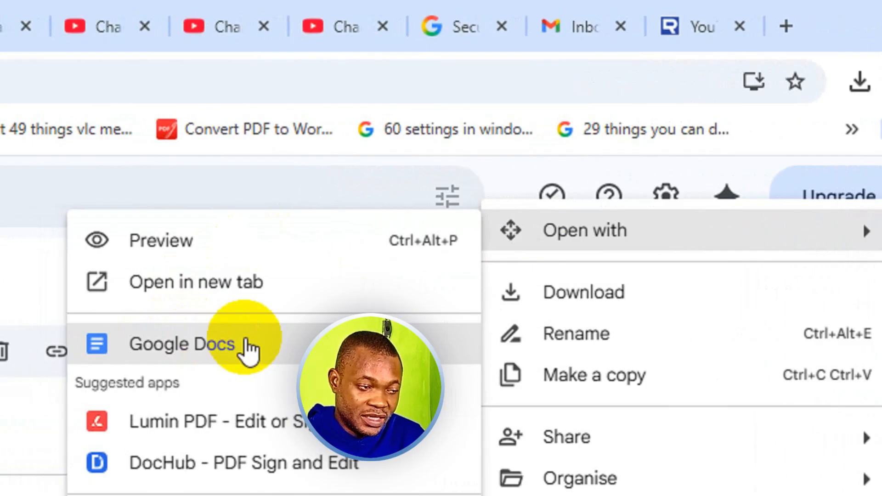
pyautogui.click(247, 342)
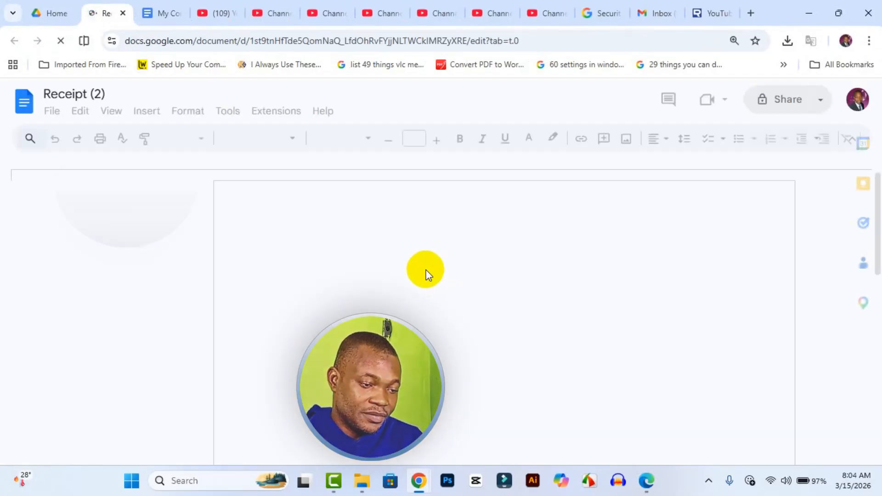
# Step: Change the receipt's lower balance due amount to NGN35,224.59 and its total paid amount to NGN228,155.41
pyautogui.scroll(-5, 477, 322)
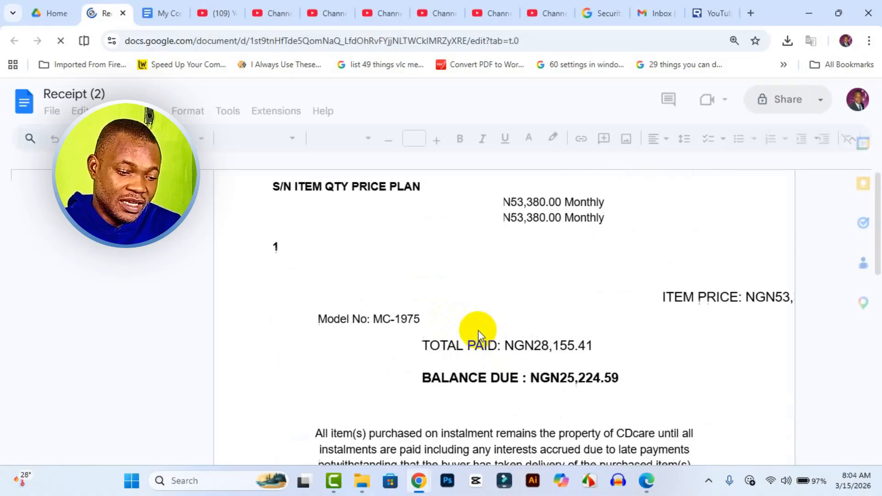
pyautogui.scroll(-5, 478, 333)
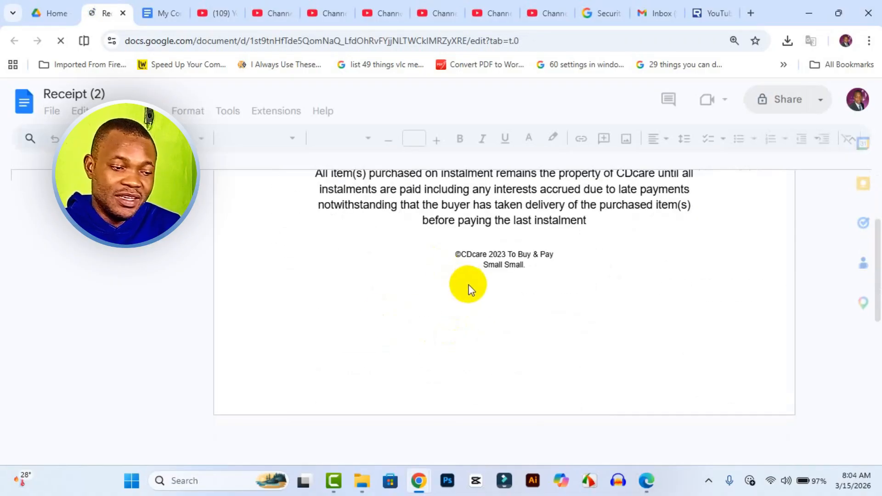
pyautogui.scroll(1, 478, 278)
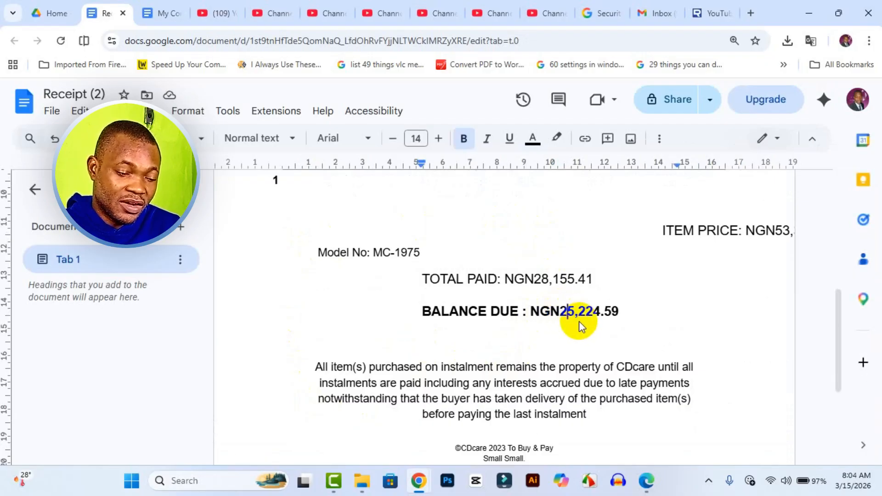
pyautogui.press('BackSpace')
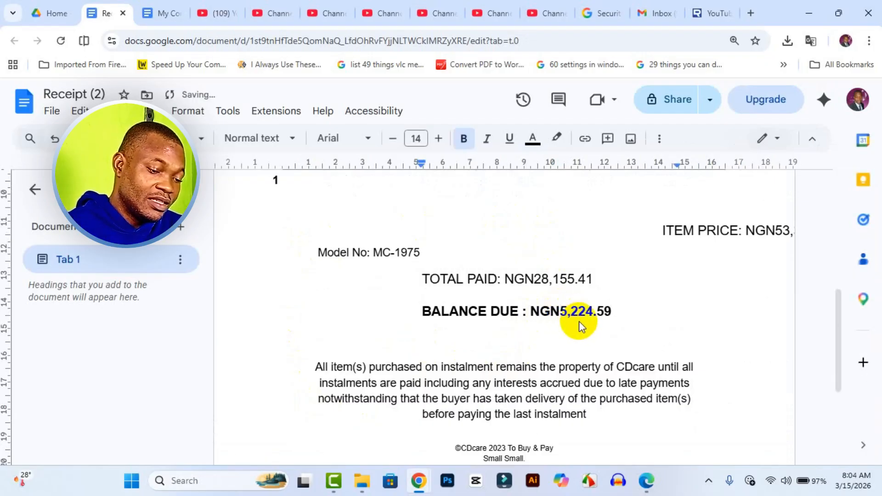
pyautogui.write('3')
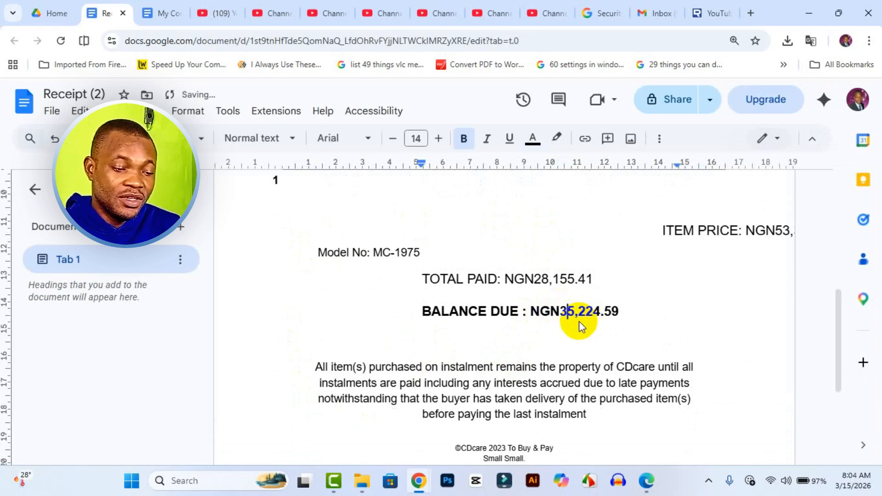
pyautogui.click(542, 279)
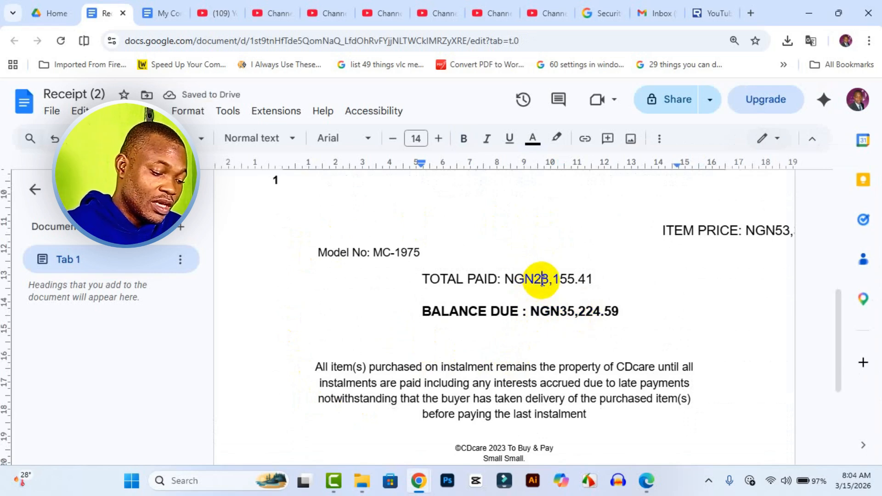
# Step: Undo and reapply the last edit to the recipient's address lines at the head of the receipt
pyautogui.scroll(7, 544, 284)
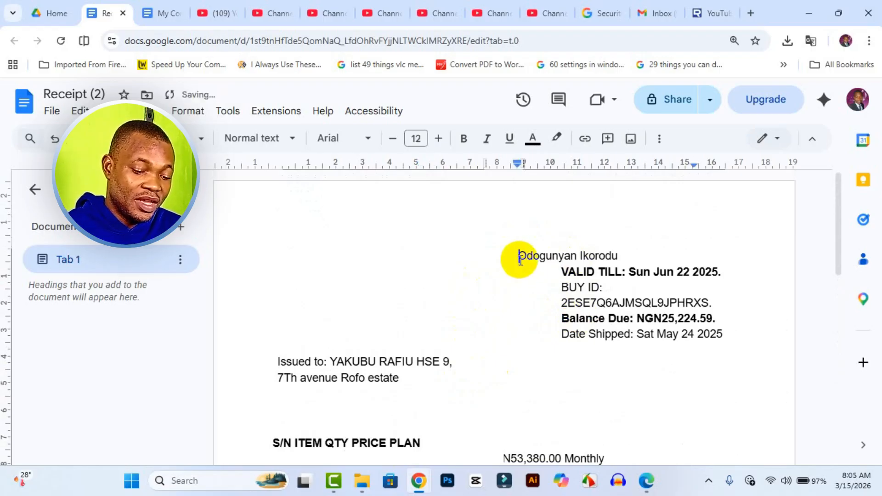
pyautogui.hotkey('ctrl', 'z')
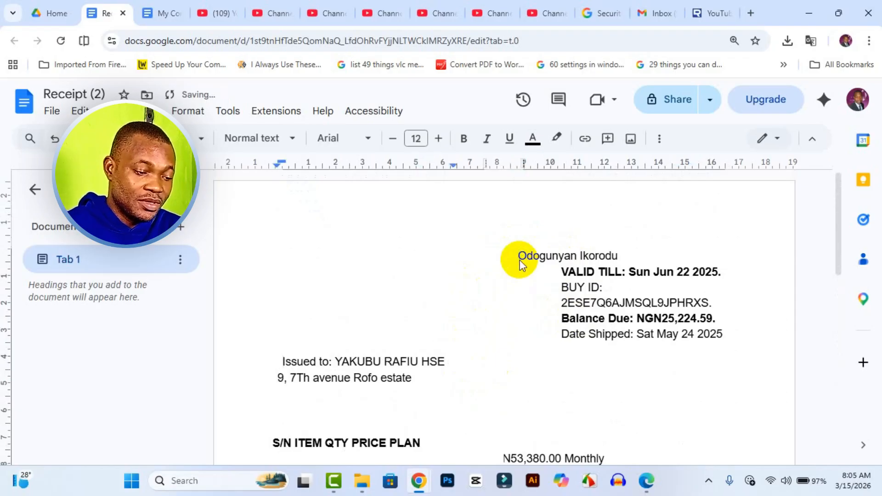
pyautogui.hotkey('ctrl', 'y')
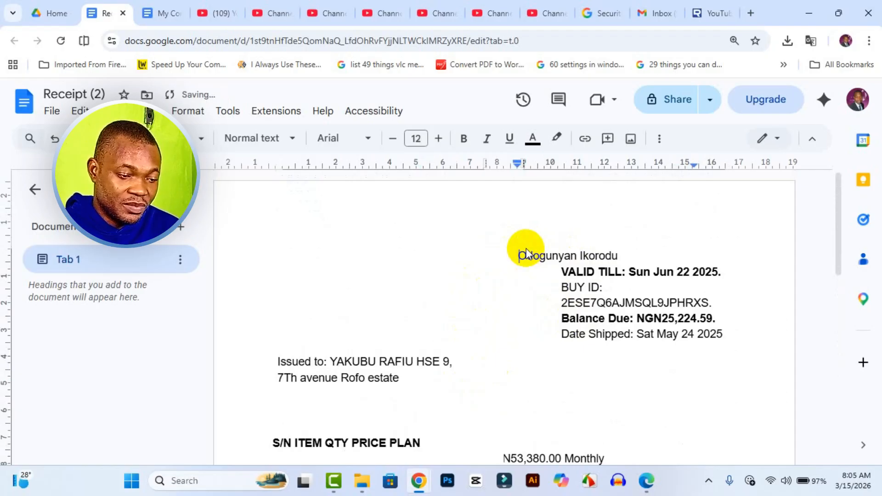
# Step: Insert the image secure_lock_folder_featured from the computer's Downloads folder below the copyright line
pyautogui.scroll(-10, 550, 261)
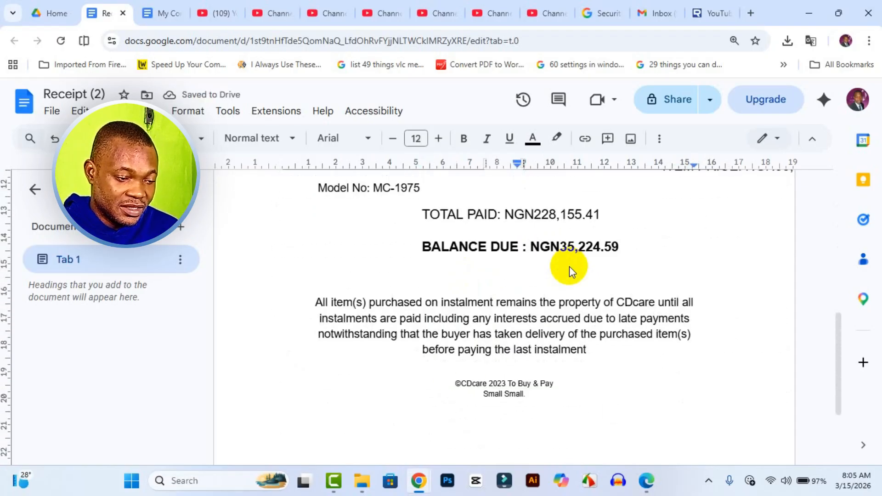
pyautogui.click(518, 313)
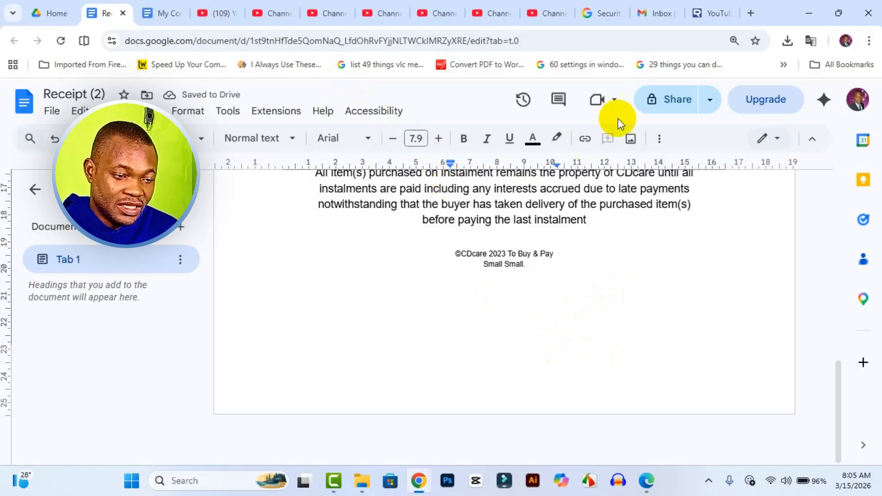
pyautogui.click(632, 140)
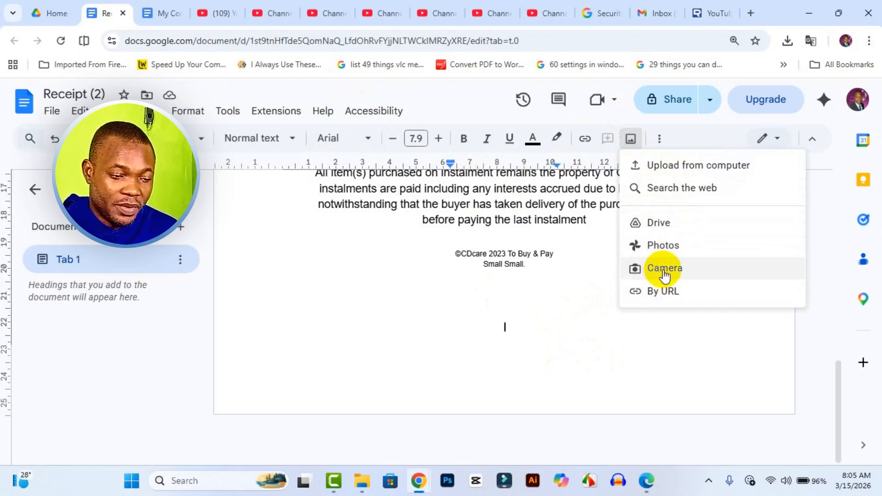
pyautogui.click(677, 175)
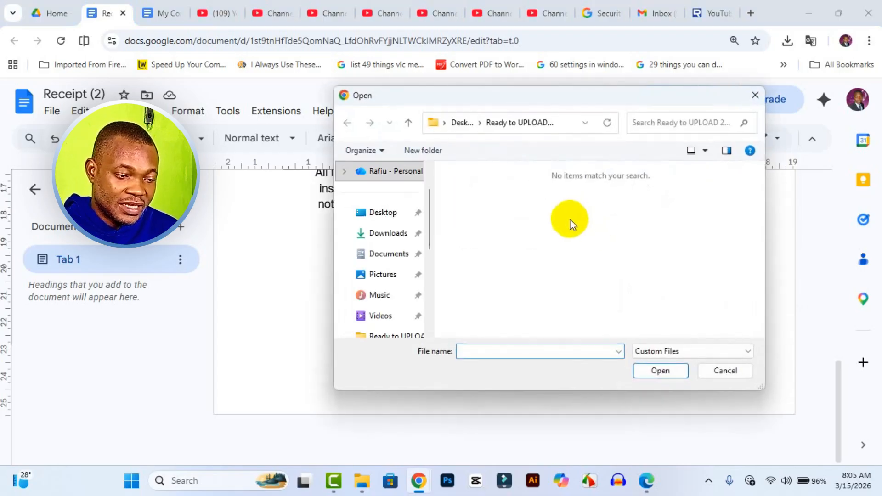
pyautogui.click(389, 233)
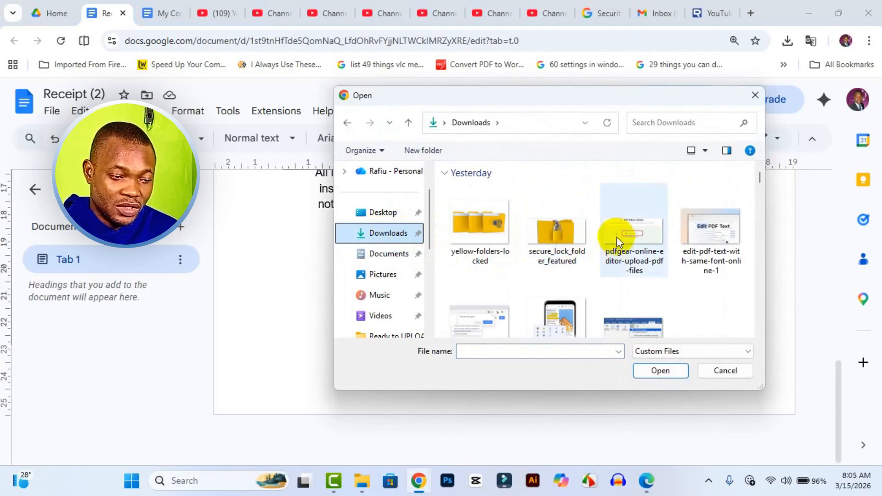
pyautogui.click(556, 238)
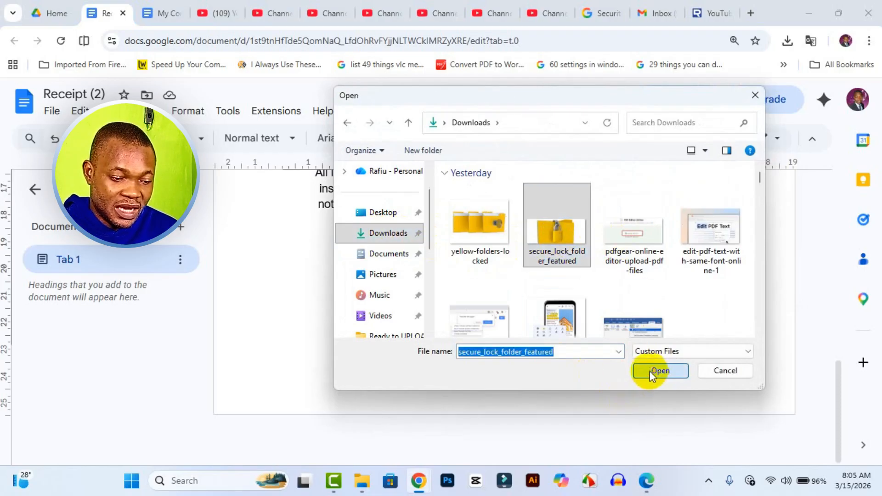
pyautogui.click(650, 371)
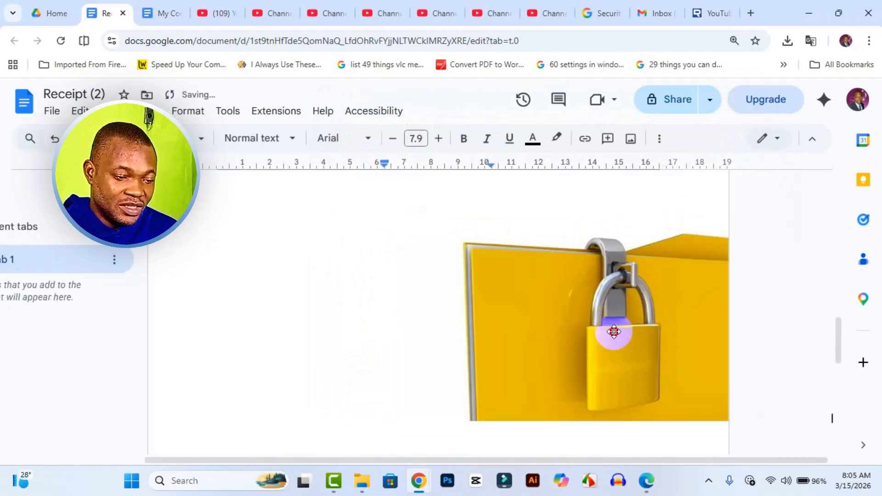
# Step: Narrow the inserted padlock folder image to about 13 cm wide
pyautogui.click(614, 331)
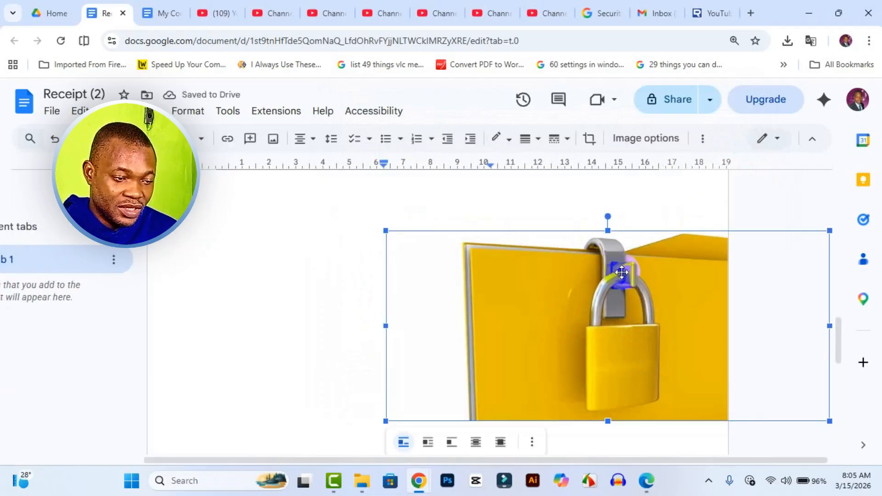
pyautogui.scroll(-3, 619, 280)
pyautogui.scroll(8, 619, 280)
pyautogui.scroll(2, 619, 280)
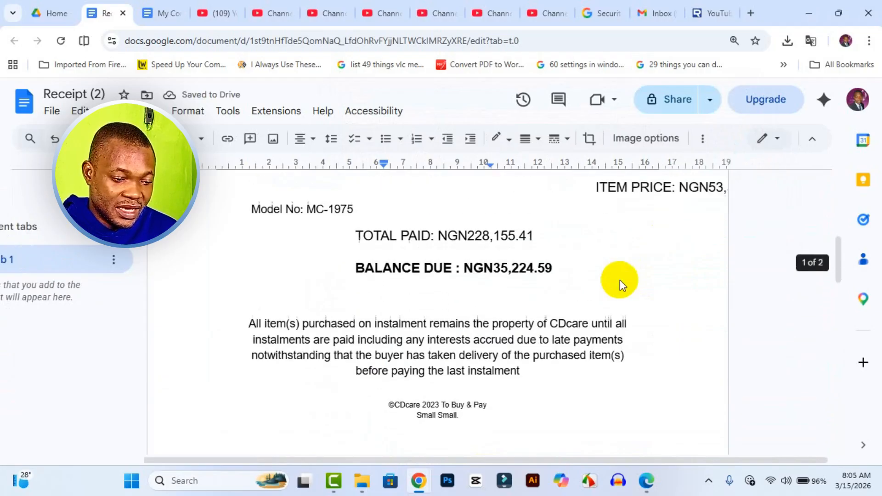
pyautogui.scroll(-6, 619, 280)
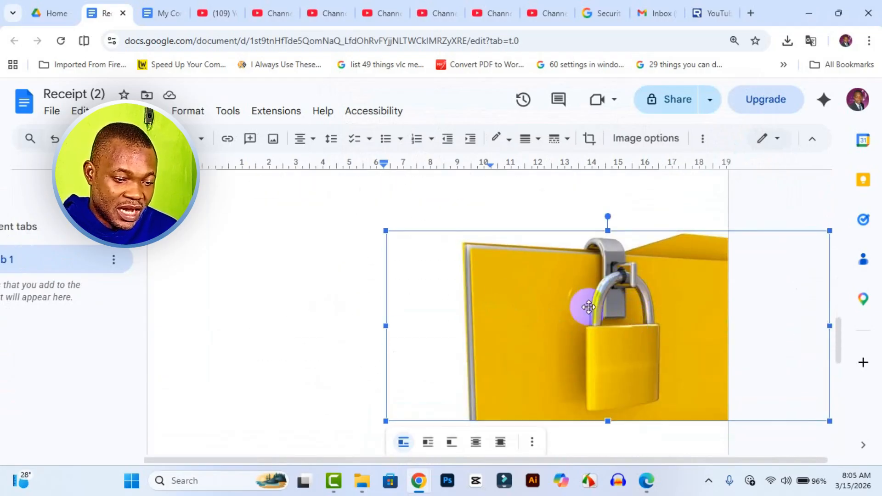
pyautogui.moveTo(827, 325); pyautogui.dragTo(741, 327)
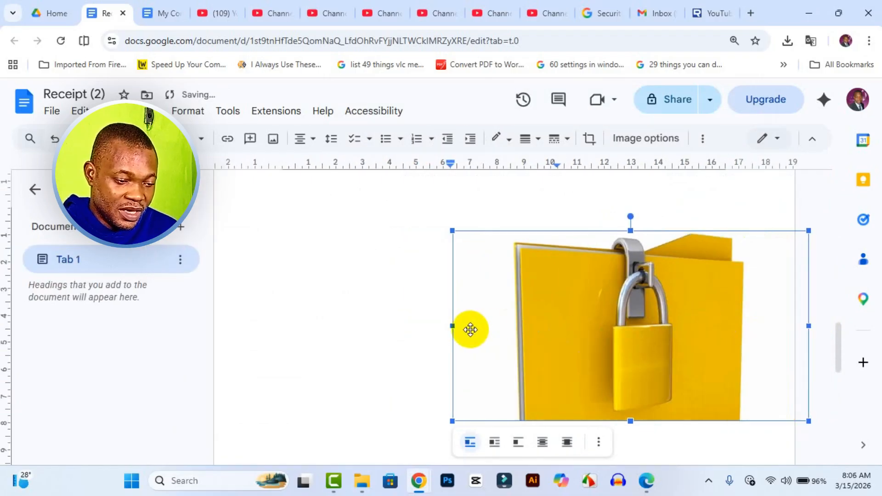
pyautogui.moveTo(453, 326); pyautogui.dragTo(344, 329)
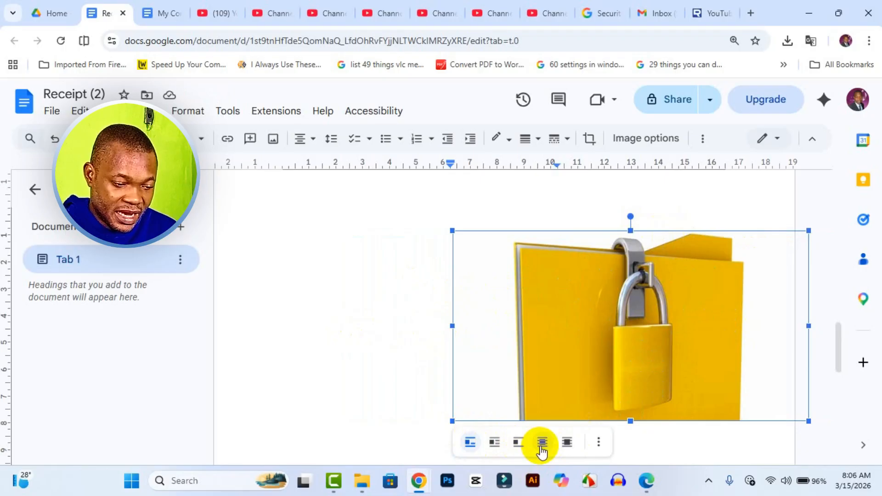
# Step: Set the padlock image to wrap text and move it up to the boundary between the first and second pages
pyautogui.click(497, 445)
pyautogui.scroll(4, 693, 345)
pyautogui.scroll(12, 693, 346)
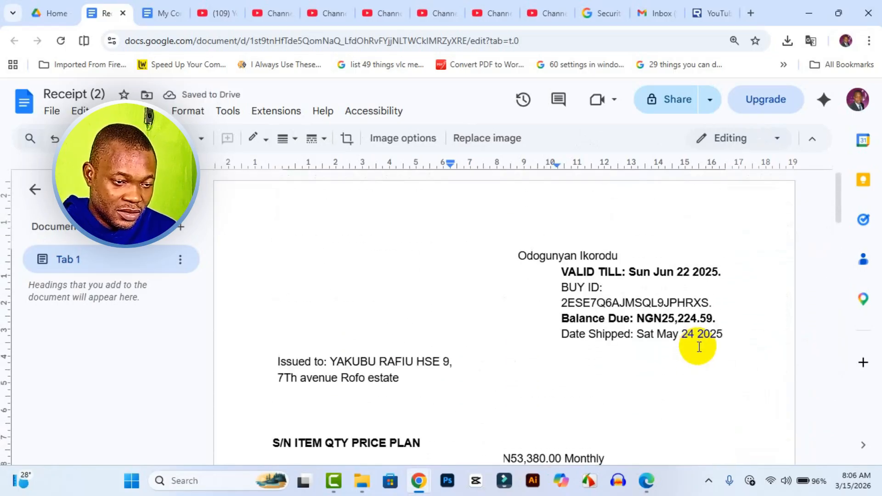
pyautogui.scroll(-15, 698, 346)
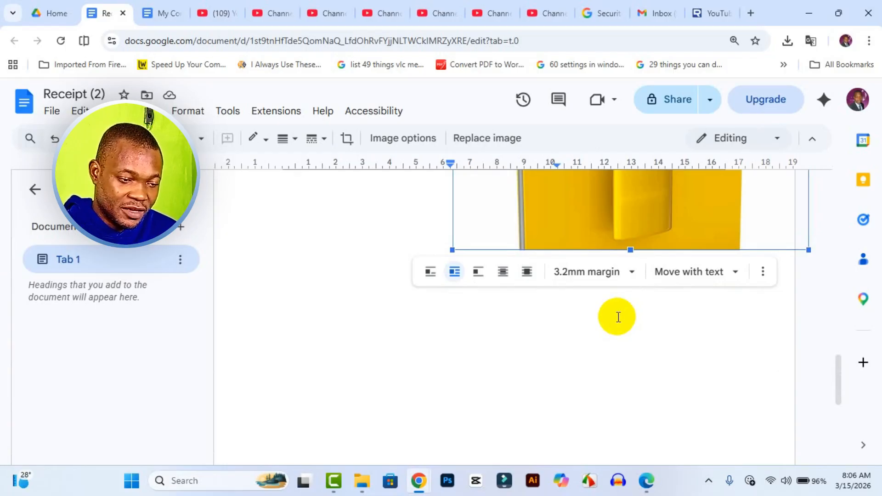
pyautogui.scroll(6, 618, 317)
pyautogui.scroll(-2, 642, 370)
pyautogui.moveTo(668, 370); pyautogui.dragTo(526, 290)
pyautogui.scroll(-3, 545, 310)
pyautogui.click(478, 240)
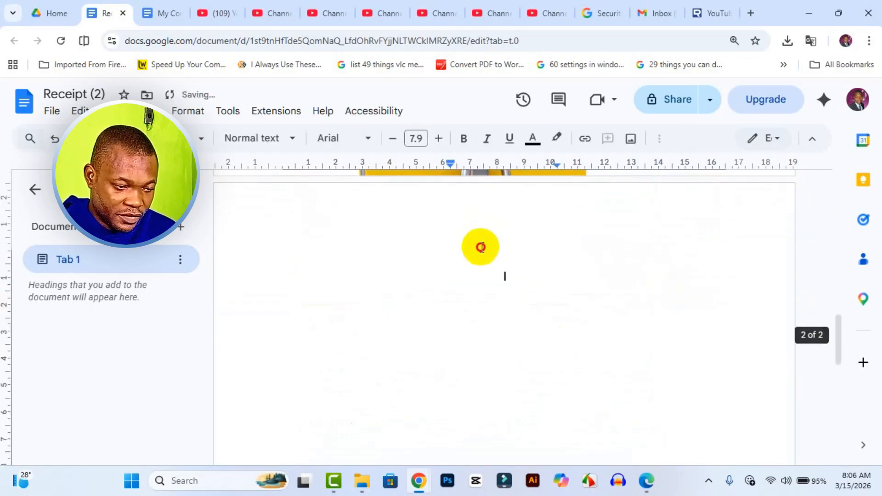
# Step: Move the padlock image about 2 cm further up on the first page, closer to the copyright line
pyautogui.scroll(3, 480, 216)
pyautogui.click(490, 260)
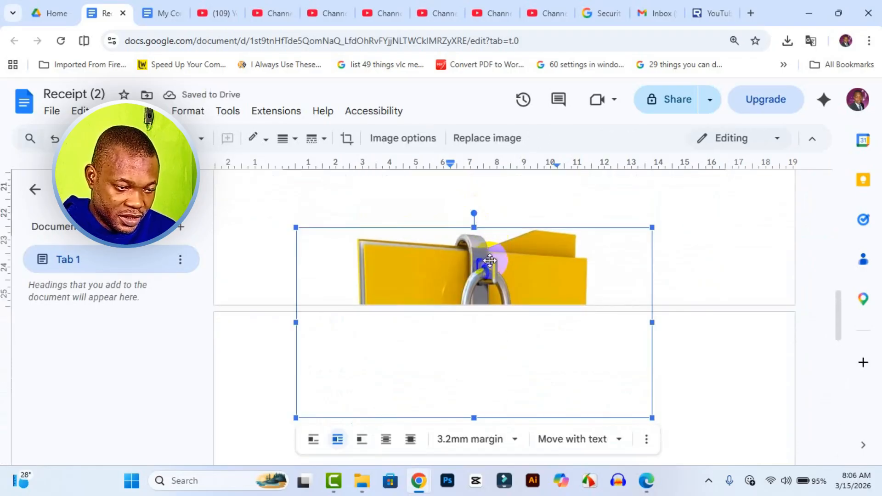
pyautogui.moveTo(492, 269); pyautogui.dragTo(498, 221)
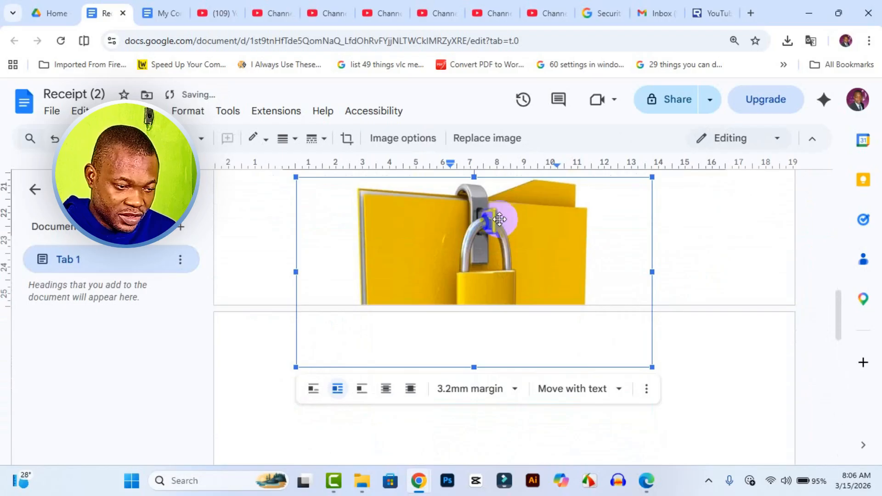
pyautogui.scroll(2, 518, 237)
pyautogui.scroll(1, 523, 285)
pyautogui.scroll(-3, 510, 363)
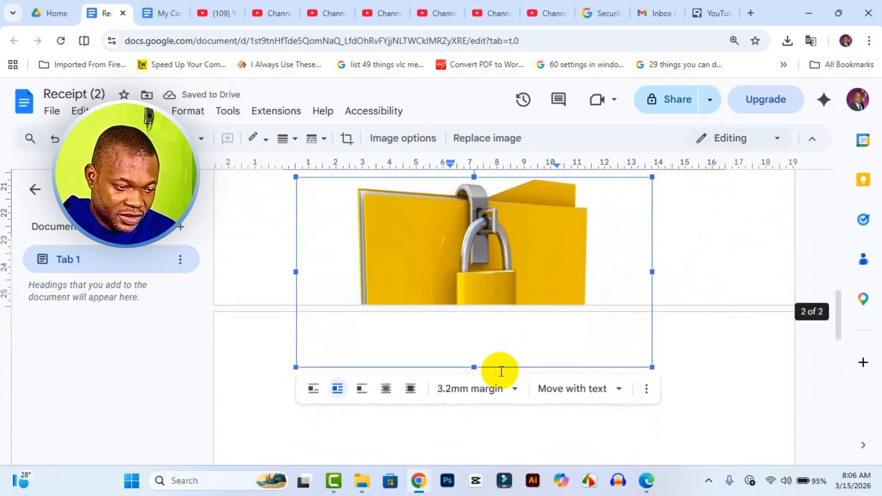
# Step: Adjust the padlock image's height to about 5.3 cm so it fits at the foot of the first page
pyautogui.moveTo(475, 367); pyautogui.dragTo(480, 309)
pyautogui.scroll(1, 523, 280)
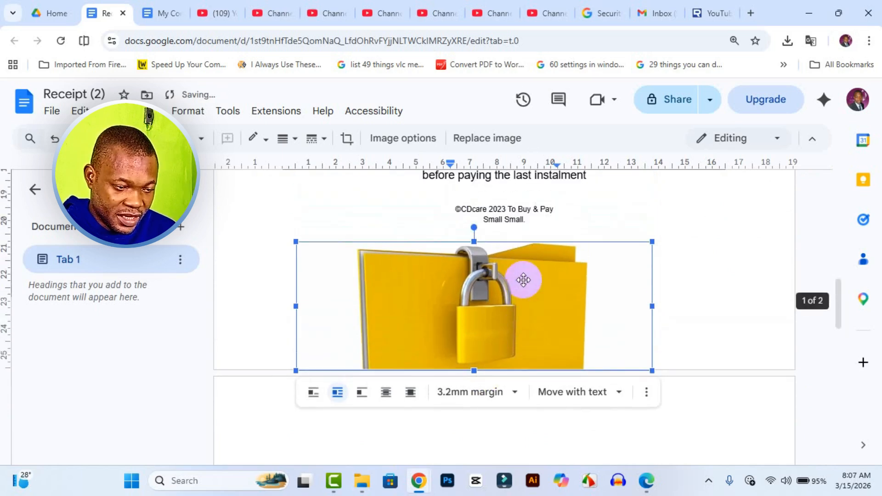
pyautogui.moveTo(483, 251); pyautogui.dragTo(472, 223)
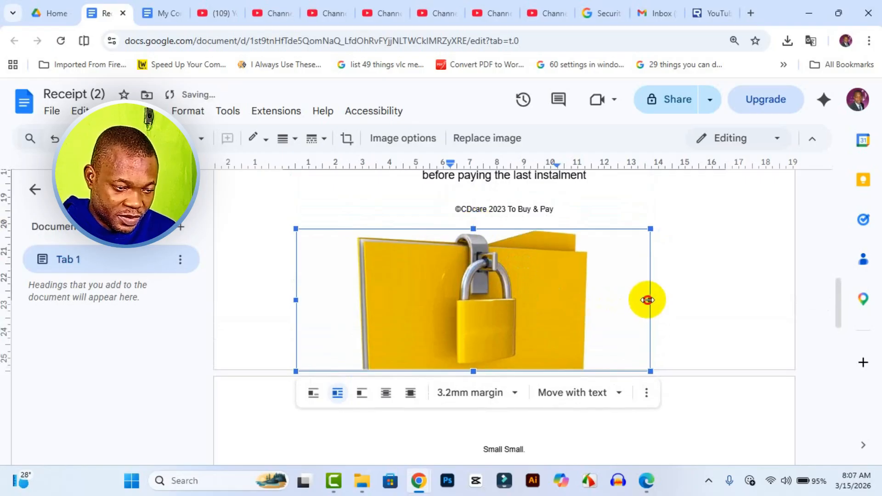
# Step: Narrow the padlock image to about 12 cm wide and move it up beneath the instalment notice
pyautogui.moveTo(647, 300); pyautogui.dragTo(616, 302)
pyautogui.moveTo(519, 315); pyautogui.dragTo(600, 280)
pyautogui.scroll(3, 600, 280)
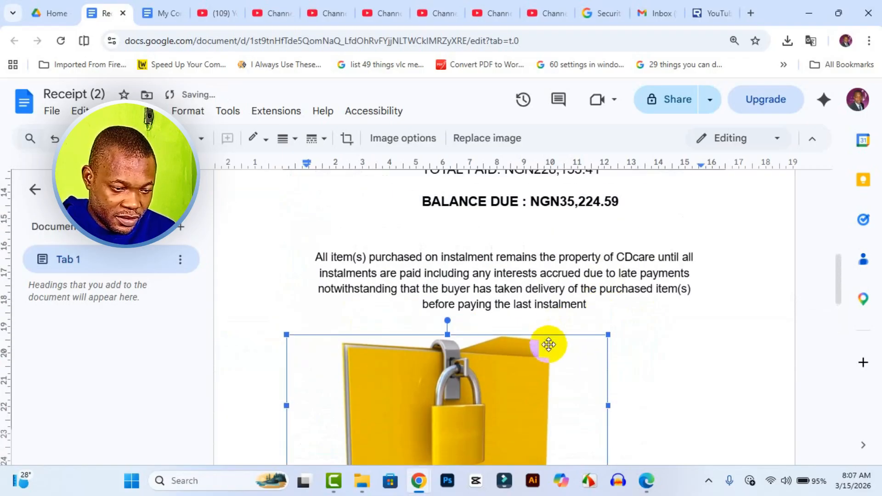
# Step: Shrink the padlock image to about 6.4 cm wide and place it to the right of the copyright line
pyautogui.moveTo(600, 335); pyautogui.dragTo(712, 339)
pyautogui.moveTo(529, 271); pyautogui.dragTo(668, 299)
pyautogui.scroll(-5, 632, 364)
pyautogui.scroll(5, 635, 367)
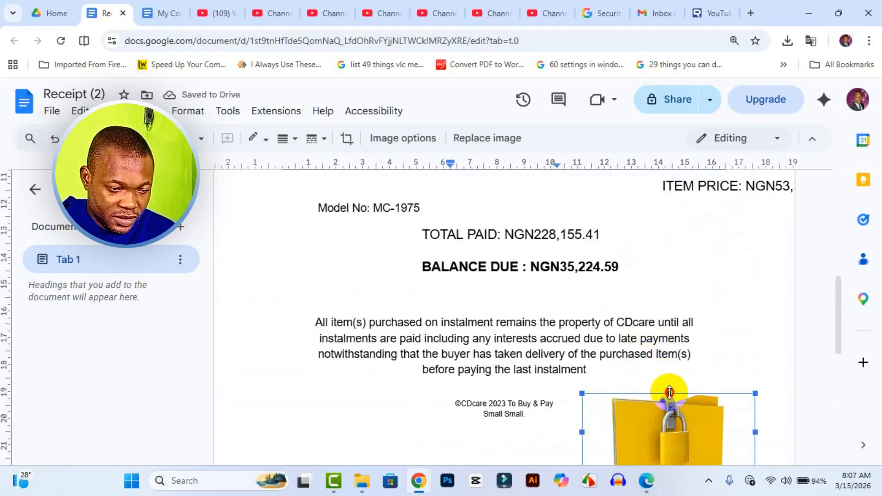
# Step: Shrink the padlock image to about 5.1 cm wide and nudge it up and right beside the copyright line
pyautogui.moveTo(679, 413); pyautogui.dragTo(680, 372)
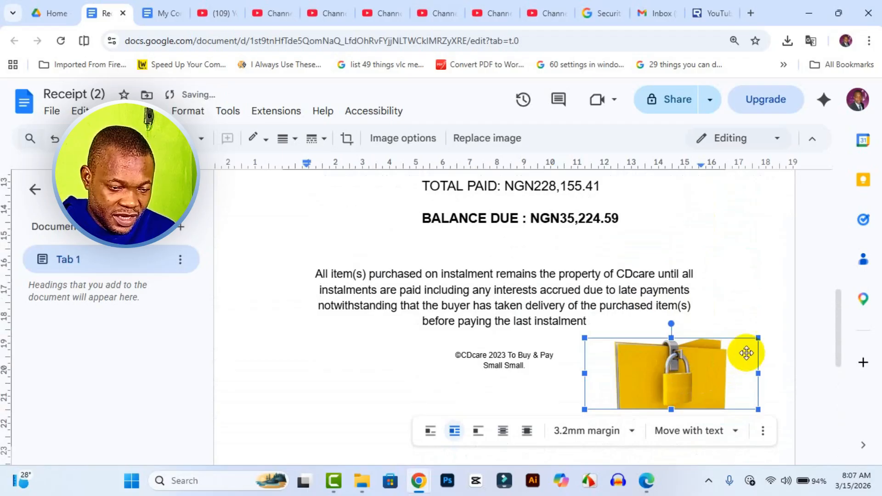
pyautogui.moveTo(752, 342); pyautogui.dragTo(722, 351)
pyautogui.moveTo(669, 384); pyautogui.dragTo(695, 366)
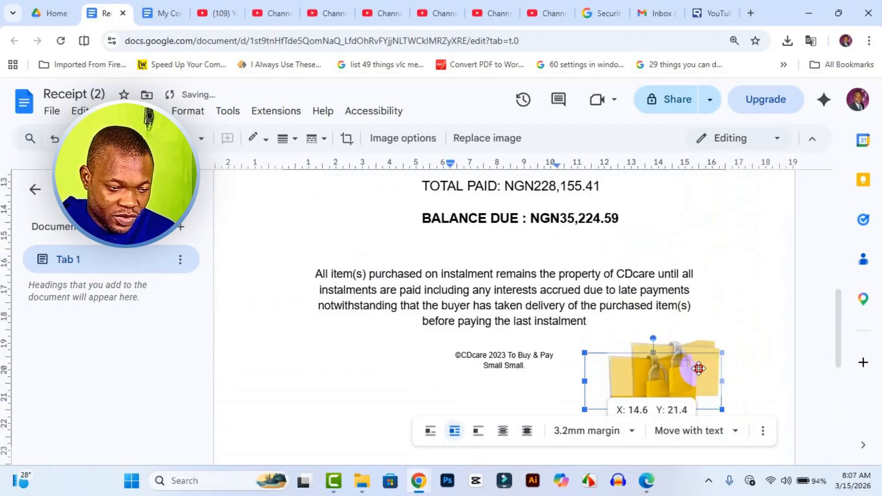
pyautogui.click(765, 261)
# Step: Remove the bold formatting from the Balance Due line in the receipt's header block
pyautogui.scroll(9, 681, 352)
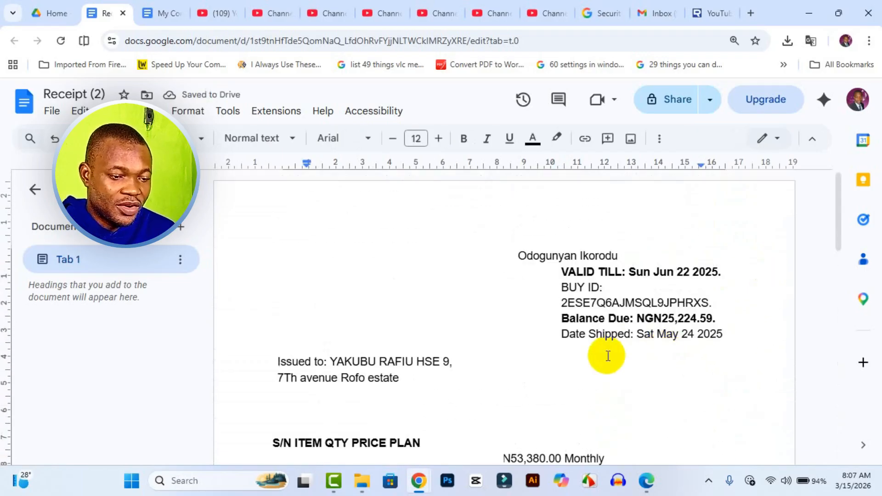
pyautogui.doubleClick(583, 321)
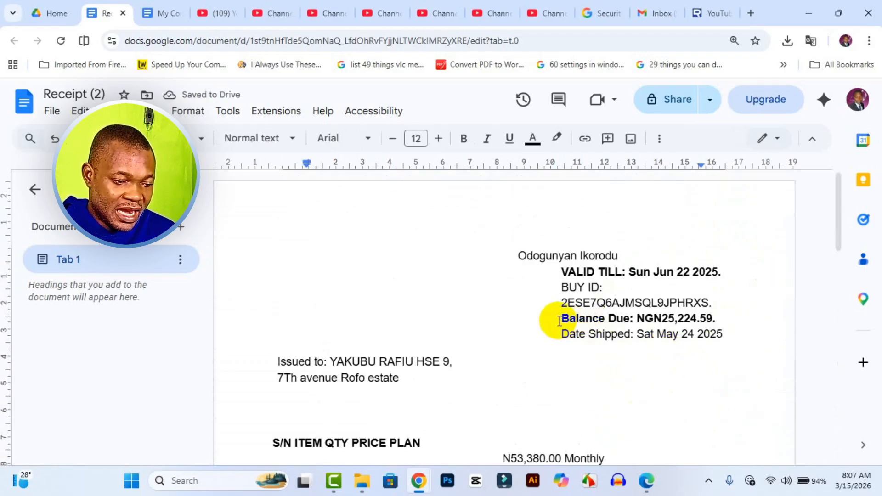
pyautogui.moveTo(559, 321); pyautogui.dragTo(722, 309)
pyautogui.click(742, 305)
pyautogui.moveTo(565, 321); pyautogui.dragTo(758, 317)
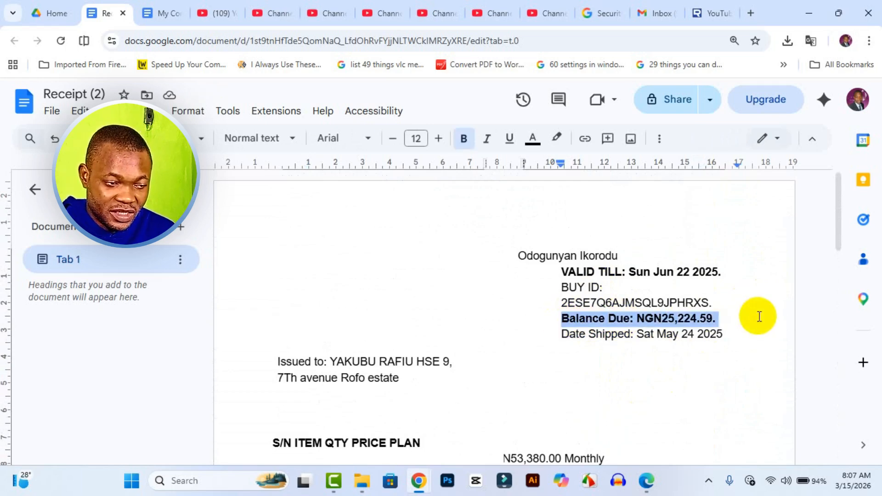
pyautogui.click(459, 148)
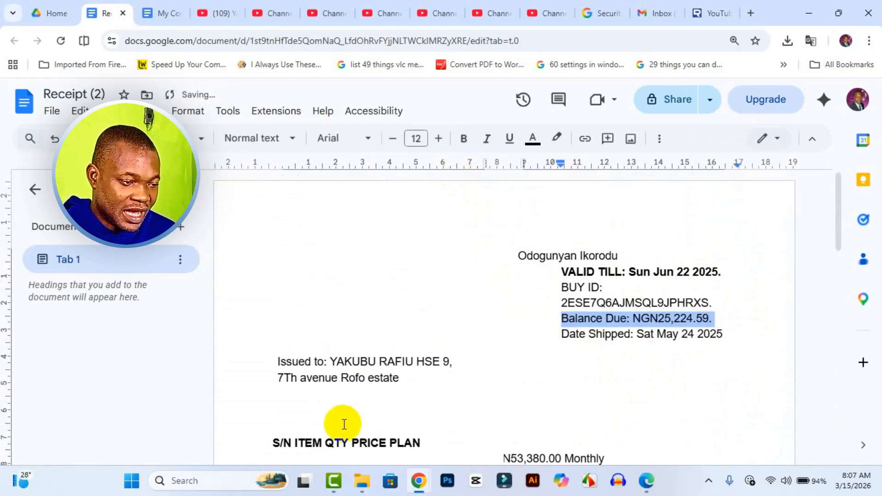
pyautogui.click(352, 362)
# Step: Look over the whole edited receipt, from the header details down to the foot of the page
pyautogui.scroll(-3, 395, 362)
pyautogui.scroll(-8, 399, 365)
pyautogui.scroll(7, 417, 360)
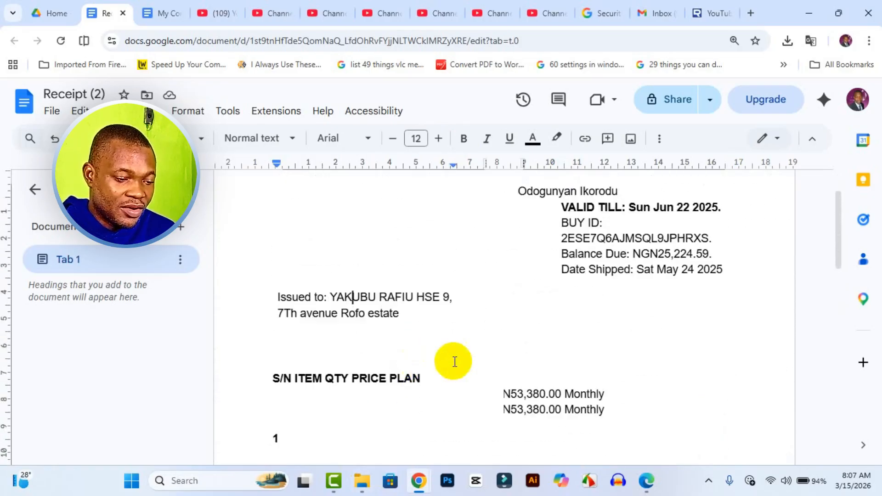
pyautogui.scroll(2, 455, 361)
pyautogui.scroll(-3, 457, 360)
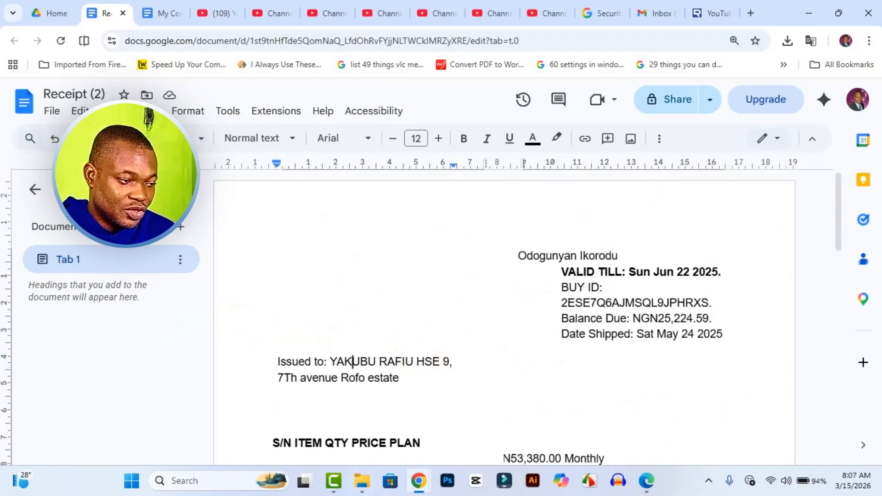
pyautogui.scroll(-5, 641, 330)
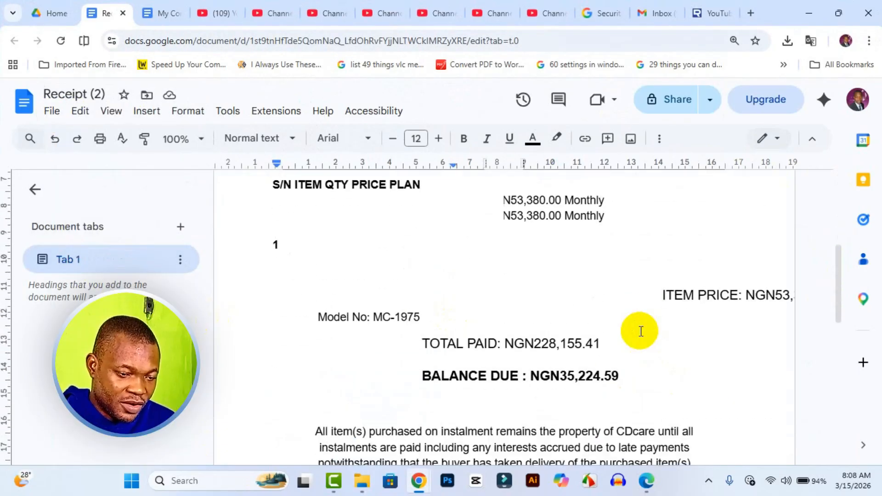
pyautogui.scroll(-4, 640, 331)
pyautogui.scroll(10, 648, 340)
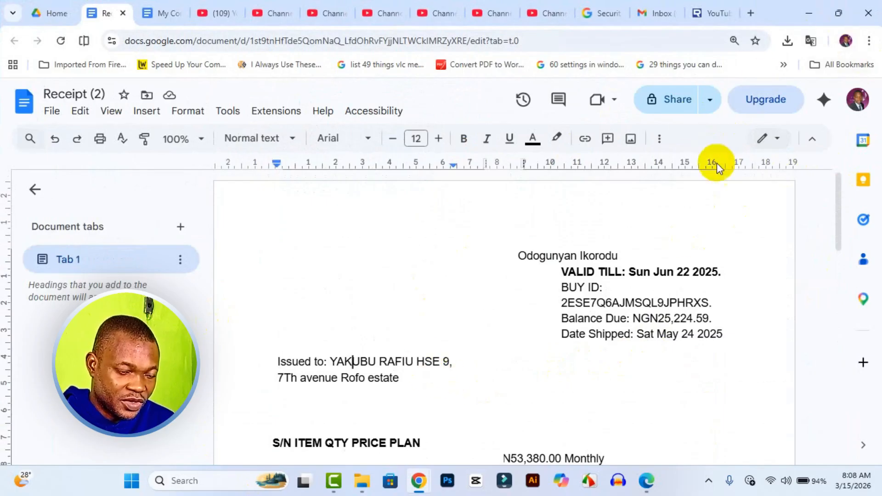
# Step: Download the document as a PDF named "Receipt (edit)" into the Downloads folder
pyautogui.click(838, 13)
pyautogui.click(292, 152)
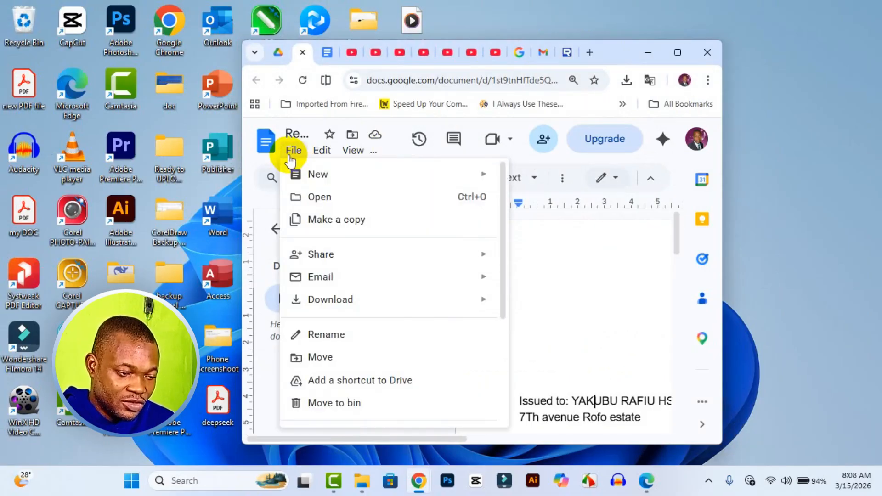
pyautogui.moveTo(419, 295)
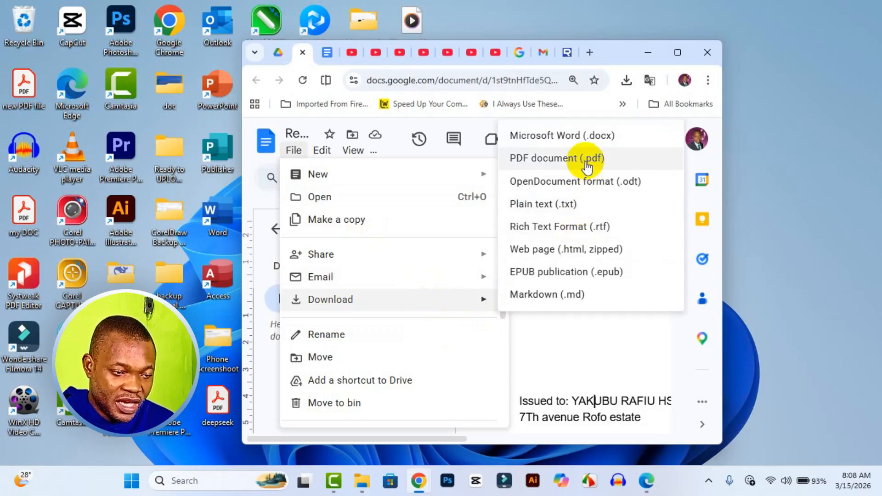
pyautogui.click(587, 166)
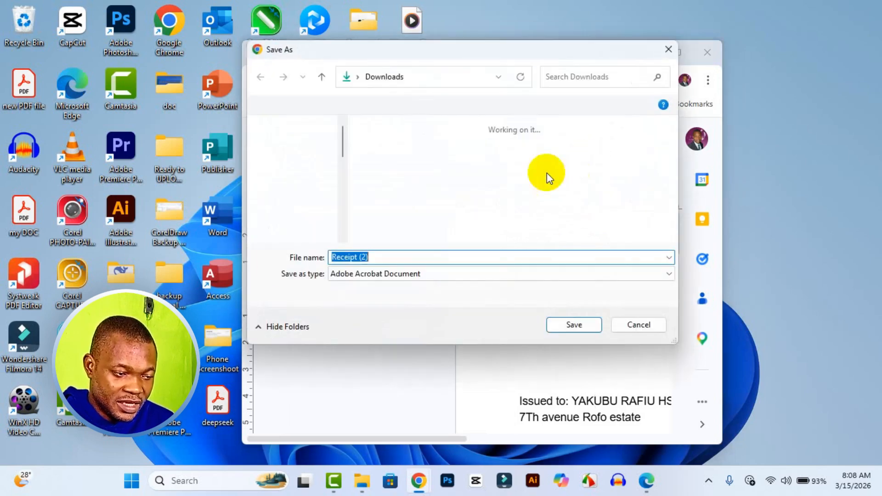
pyautogui.click(382, 256)
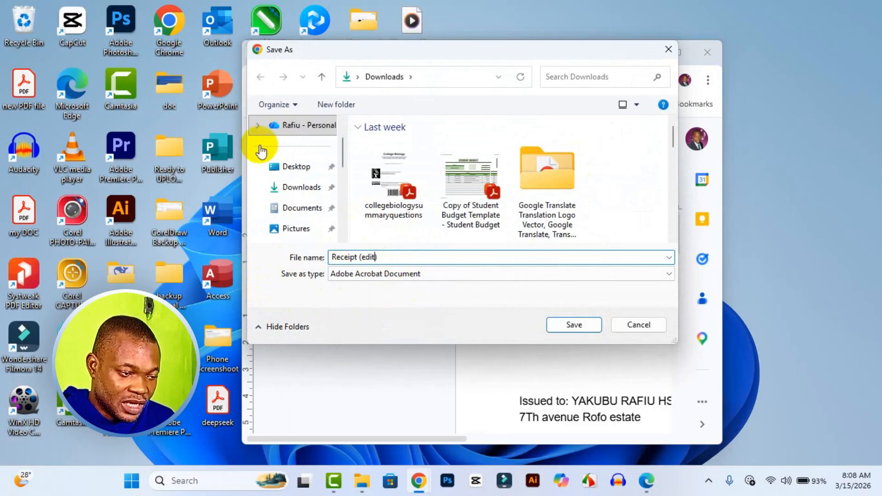
pyautogui.click(298, 184)
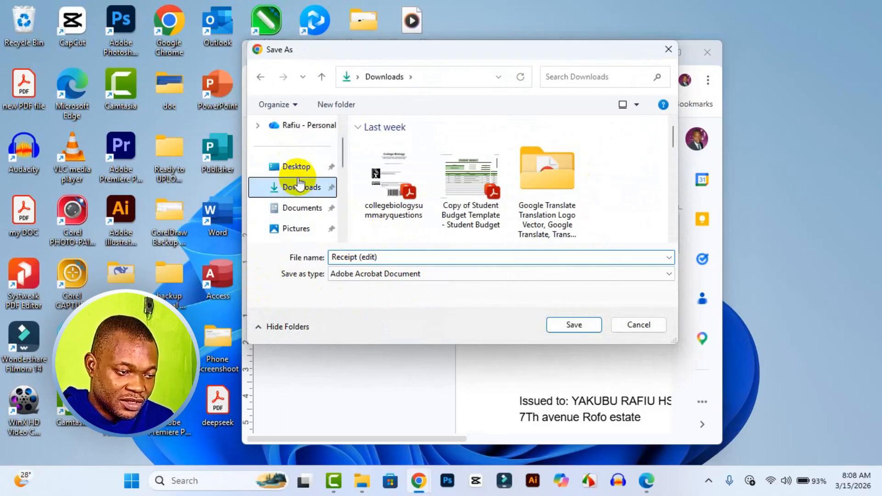
pyautogui.click(573, 327)
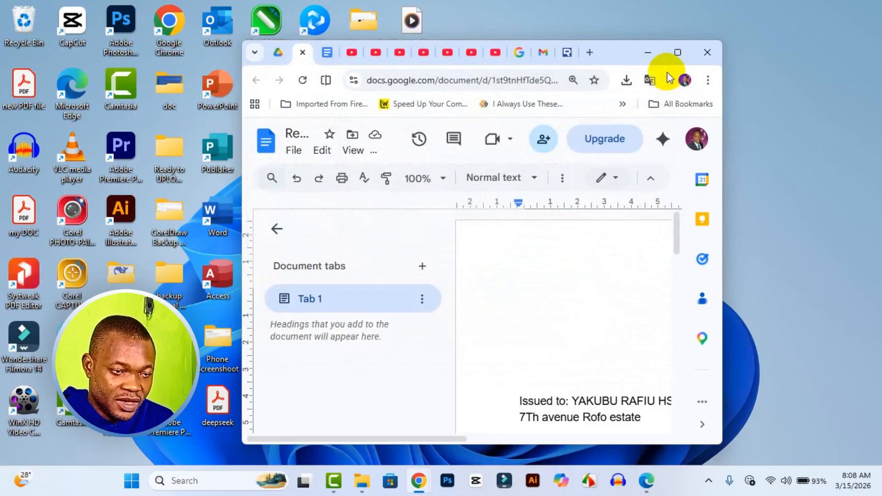
pyautogui.click(677, 53)
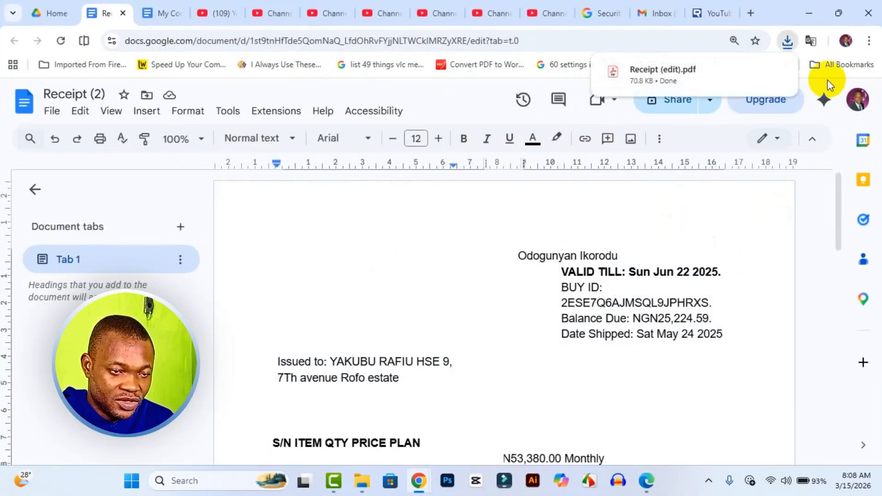
# Step: Open the downloaded Receipt (edit).pdf, check its amounts and padlock image, and dismiss the Draw tool notice
pyautogui.click(651, 86)
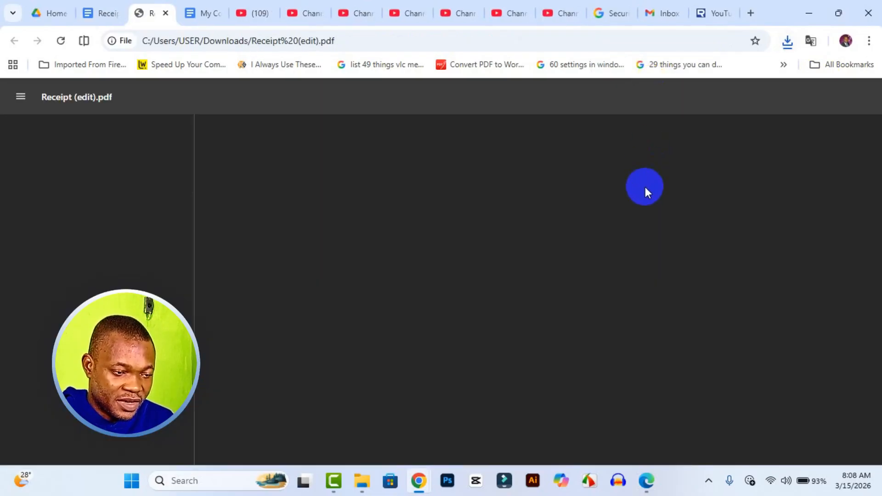
pyautogui.scroll(-7, 669, 266)
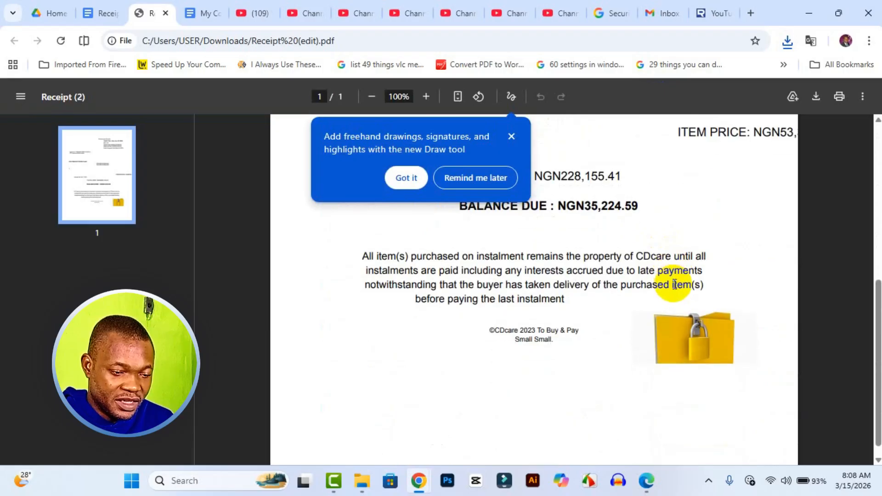
pyautogui.scroll(-1, 674, 284)
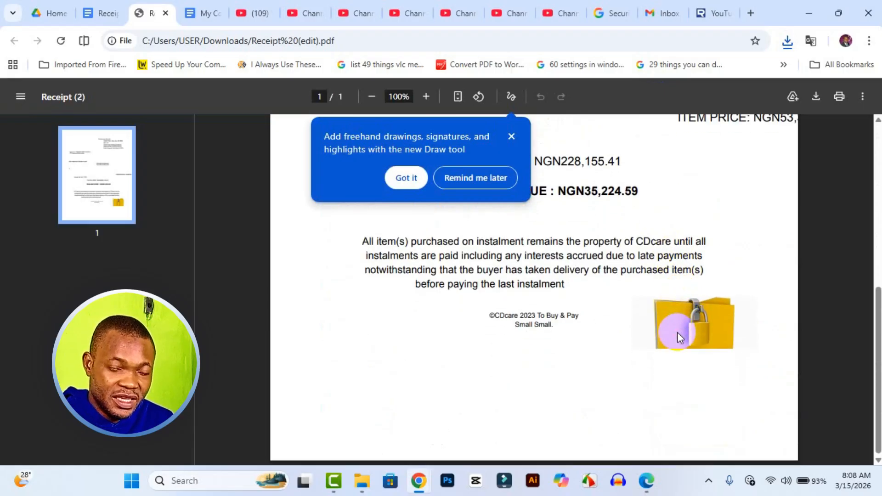
pyautogui.scroll(4, 685, 281)
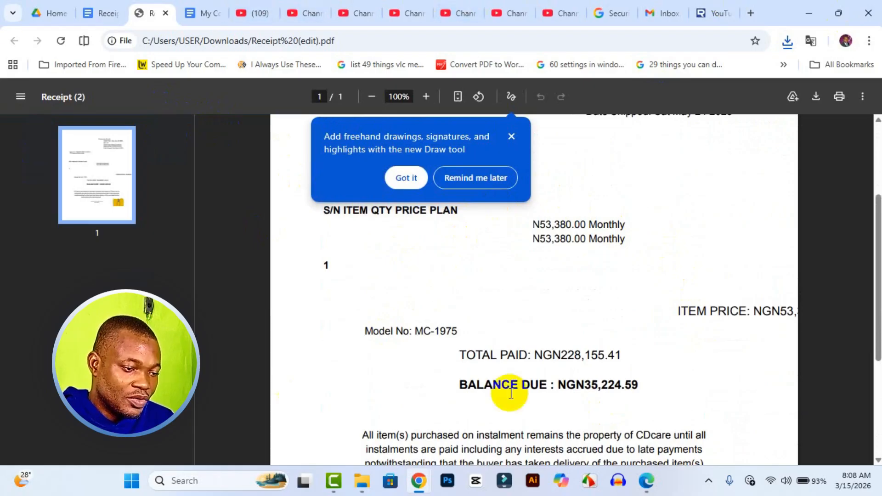
pyautogui.click(511, 136)
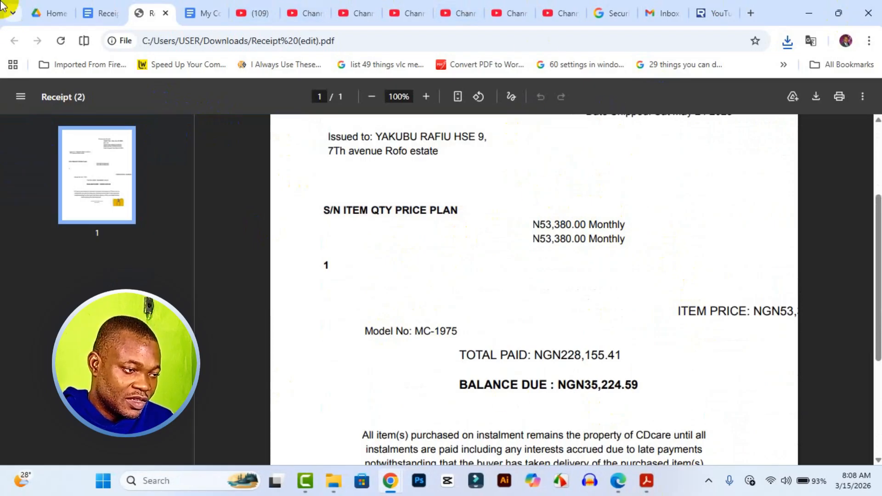
# Step: Switch to Google Drive, preview the original Receipt (2).pdf and look through its full page
pyautogui.click(50, 13)
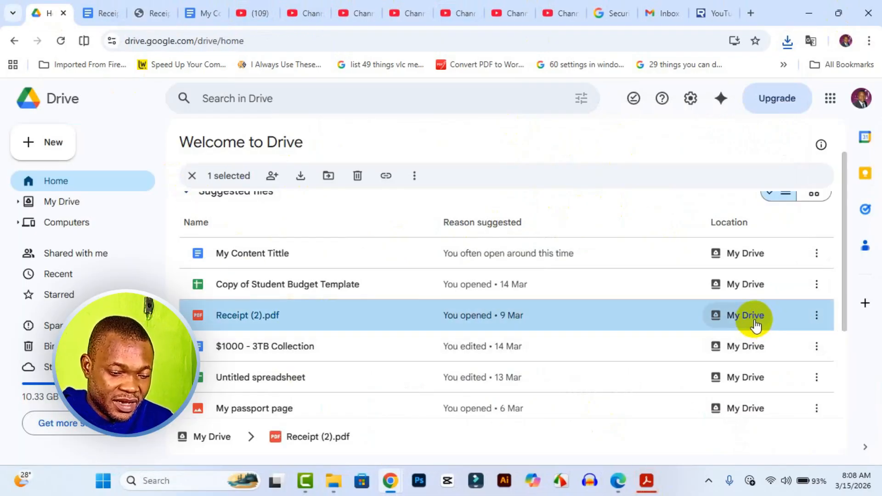
pyautogui.rightClick(734, 317)
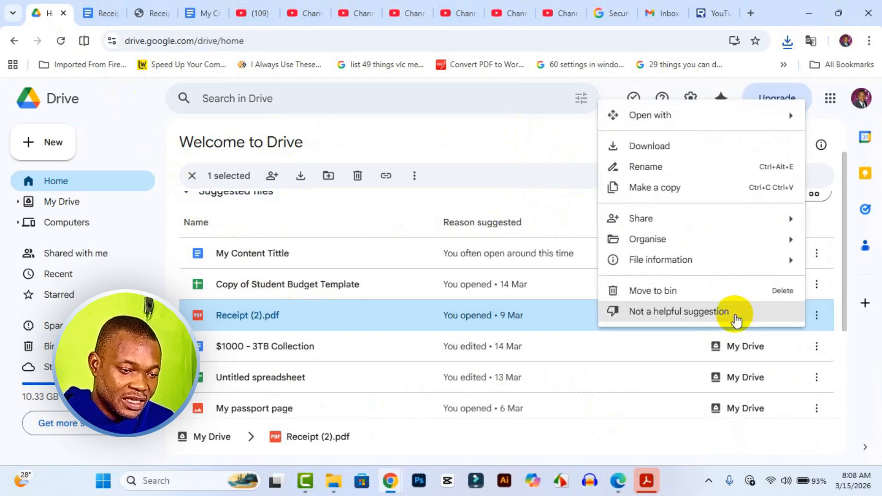
pyautogui.moveTo(724, 123)
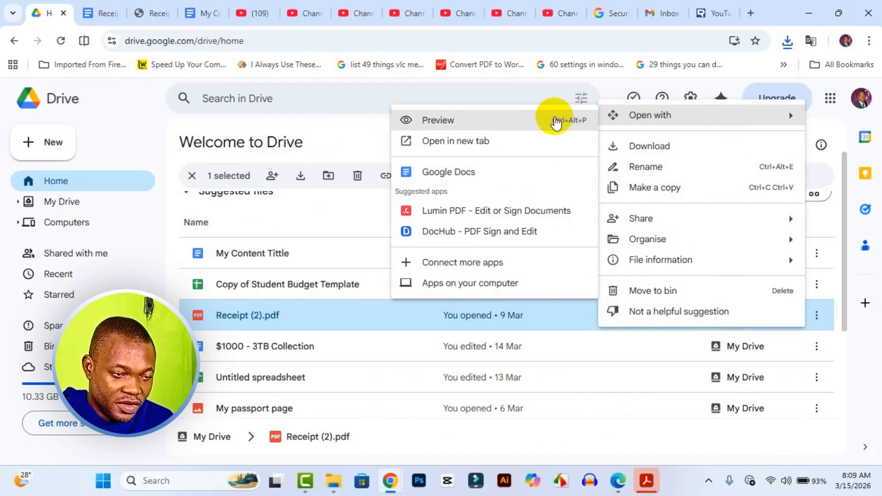
pyautogui.click(554, 120)
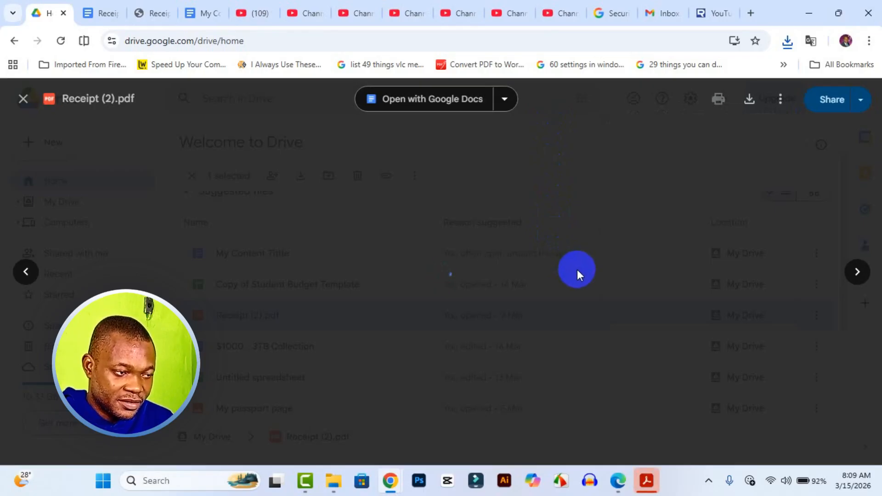
pyautogui.scroll(-7, 578, 271)
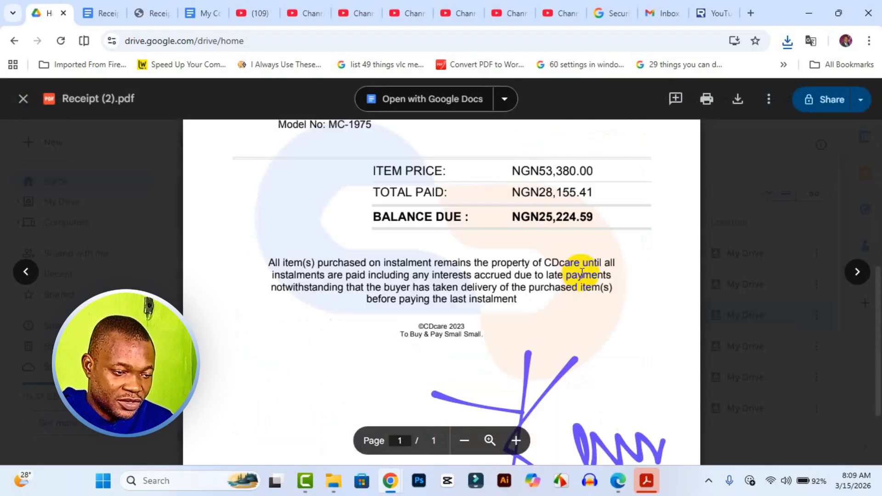
pyautogui.scroll(-3, 587, 279)
pyautogui.scroll(10, 594, 292)
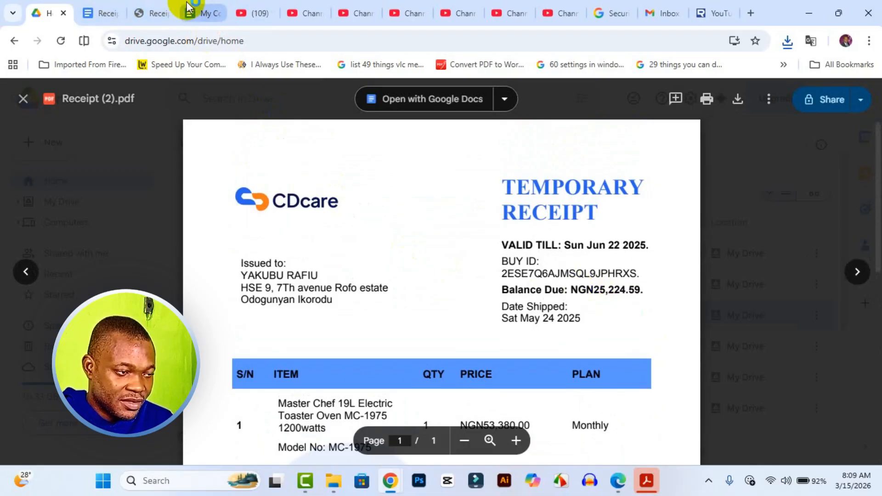
# Step: Return to Receipt (edit).pdf and examine its layout and amounts for comparison with the original
pyautogui.click(156, 13)
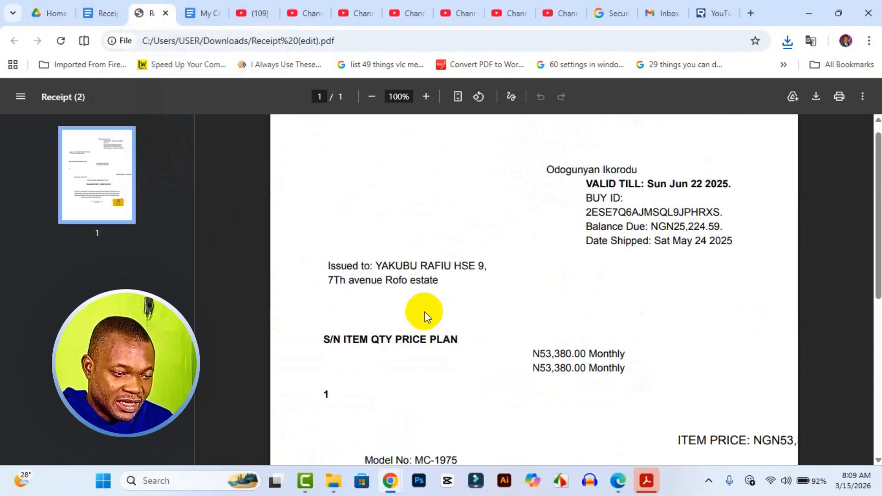
pyautogui.scroll(-3, 469, 307)
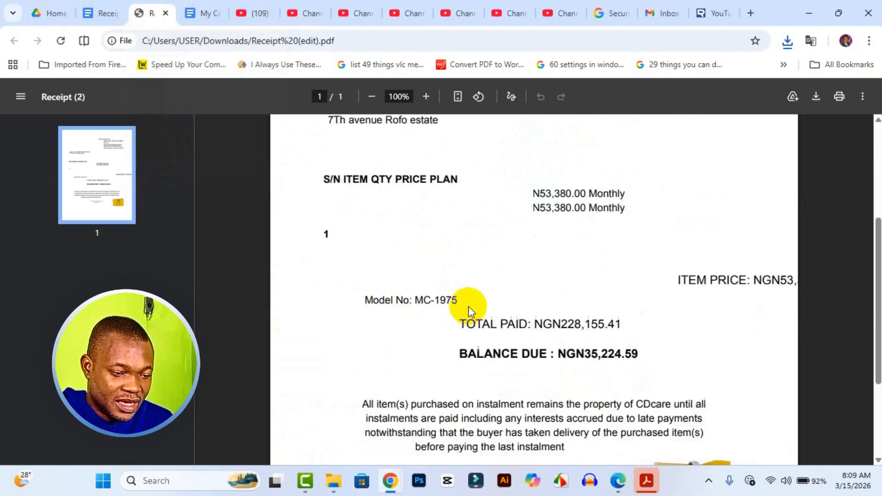
pyautogui.scroll(-3, 469, 310)
# Step: Look at the original receipt in Drive once more, close its preview and go back to the My Drive file list
pyautogui.click(37, 12)
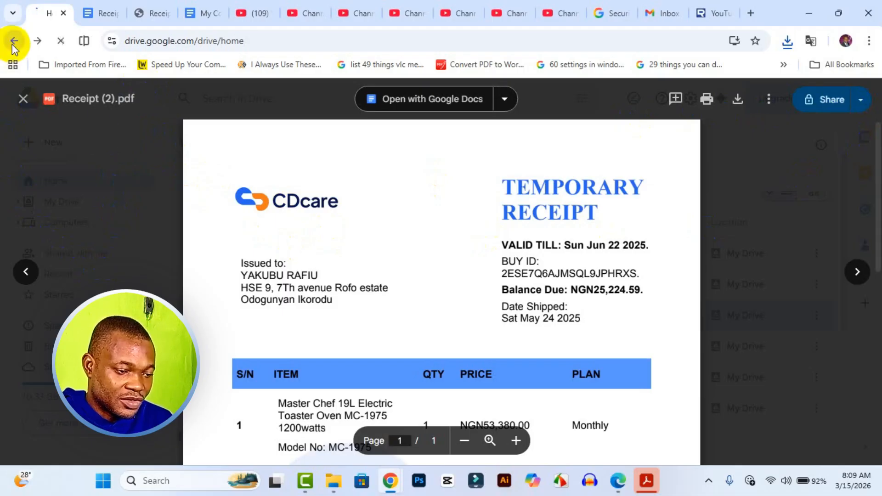
pyautogui.scroll(-4, 575, 345)
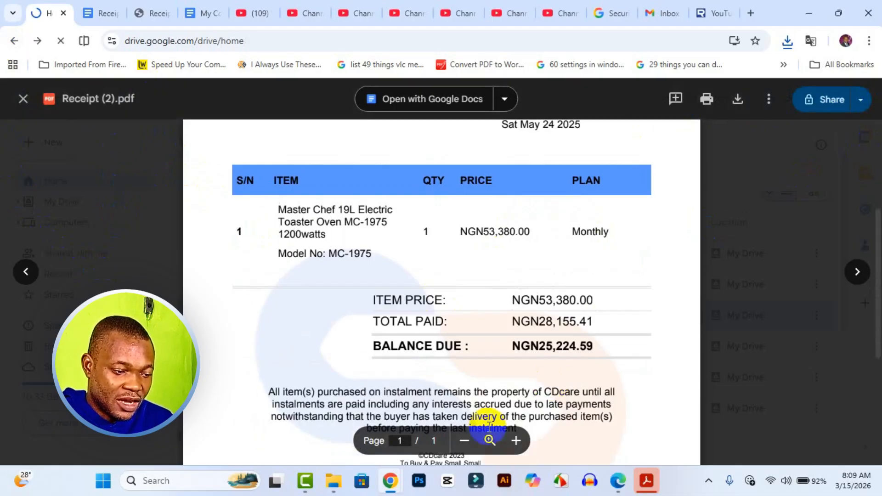
pyautogui.press('Escape')
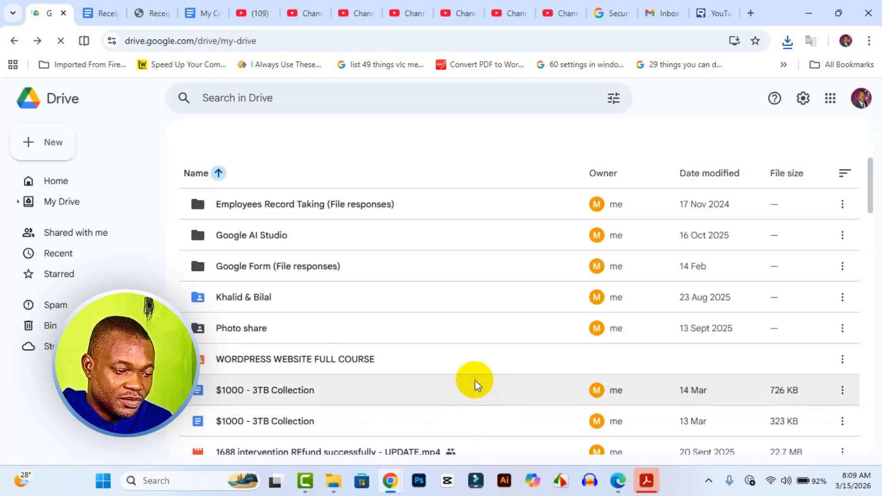